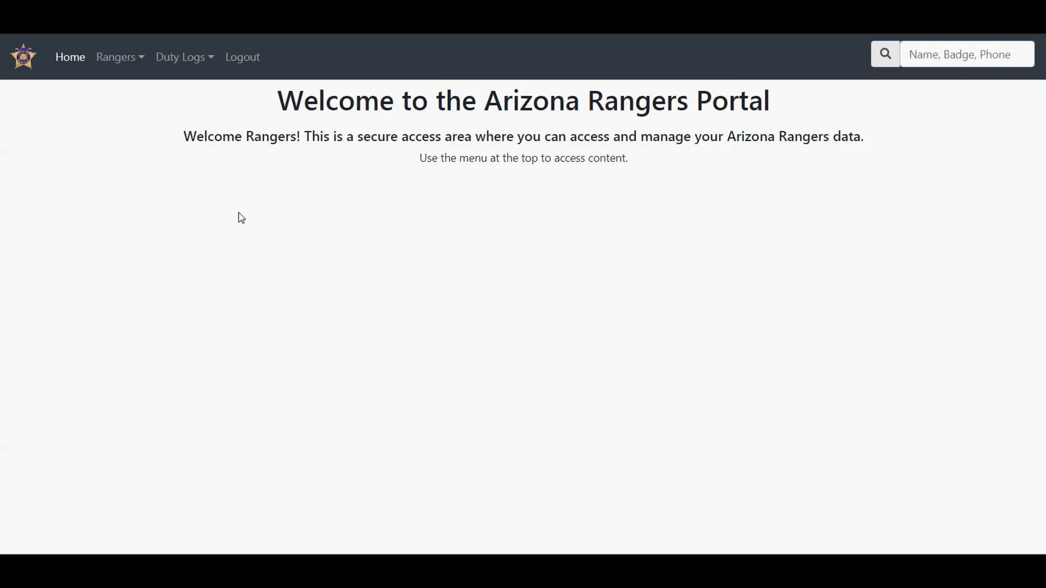
Open My Duty Log from the Duty Logs menu to show the empty June 2019 log
click(188, 63)
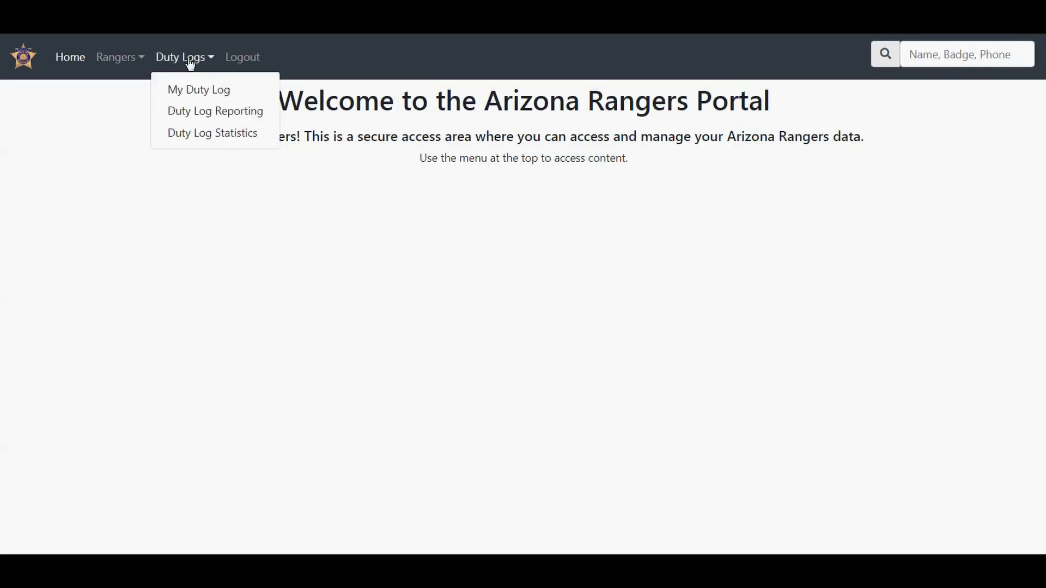
click(189, 88)
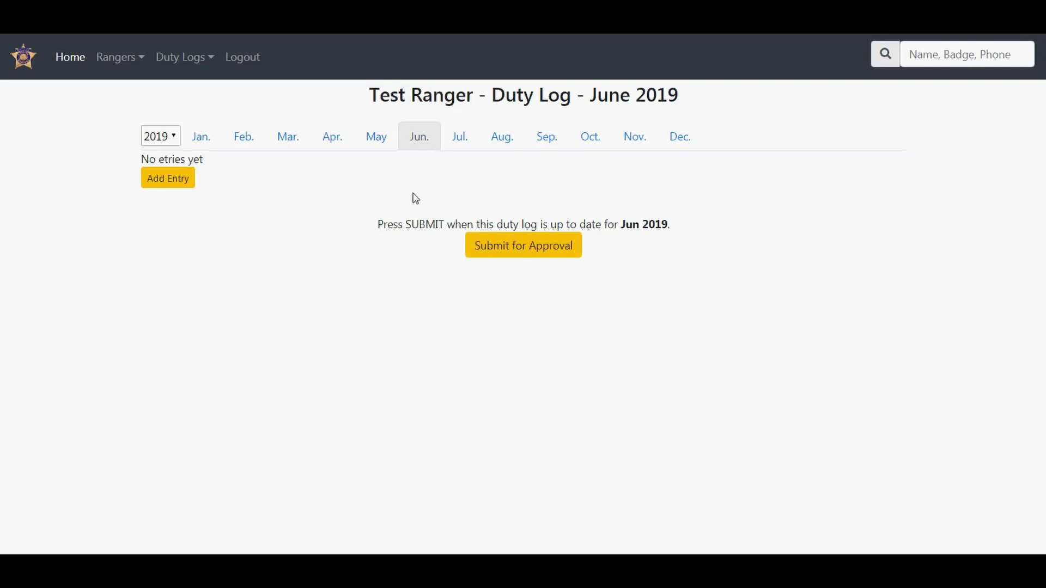
Add a new entry dated 06/12/2019 with description 'NCC Security' and bring up the Duty Role list
click(171, 178)
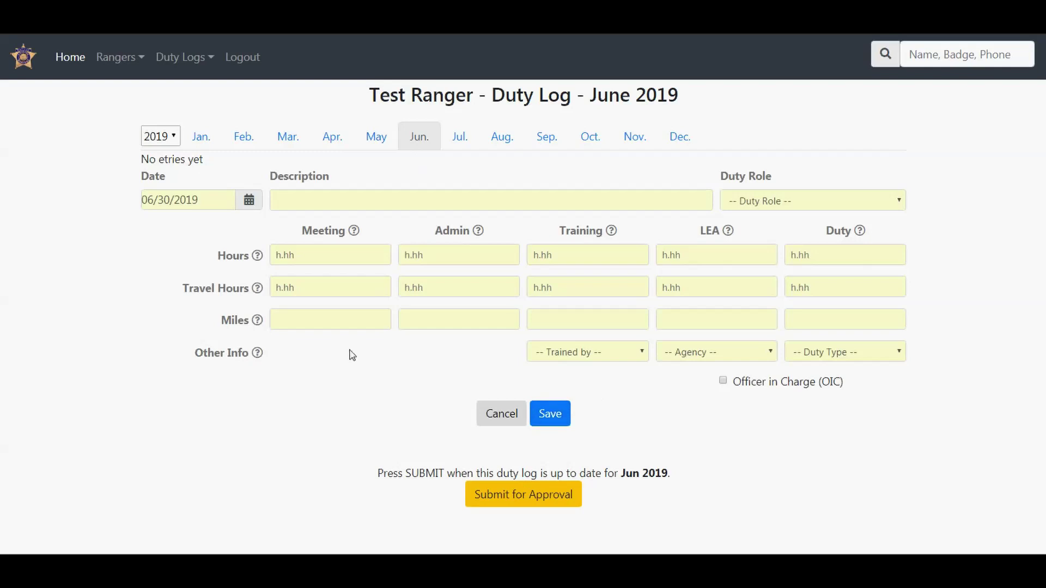
click(249, 201)
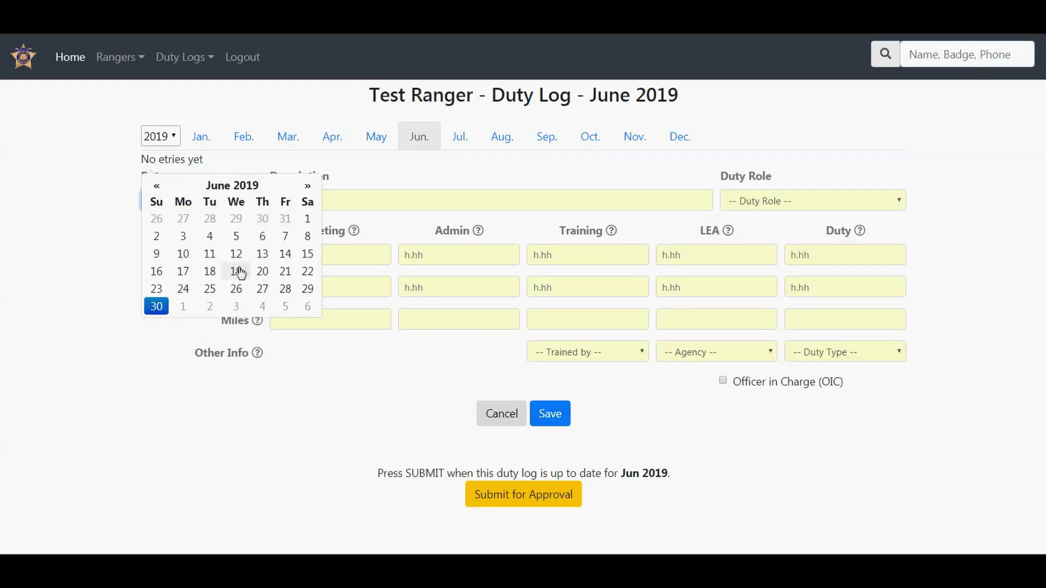
click(235, 252)
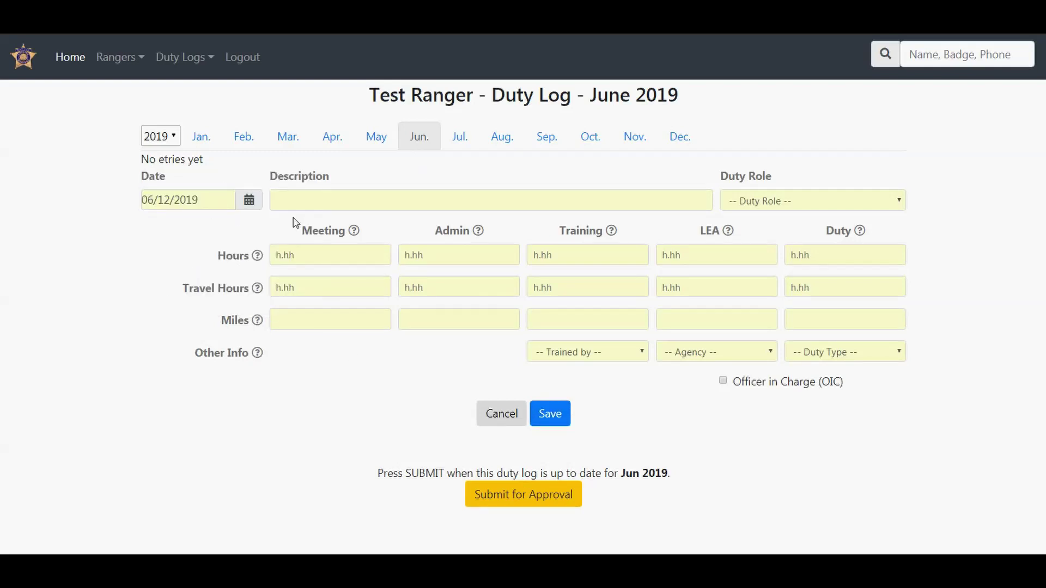
click(300, 199)
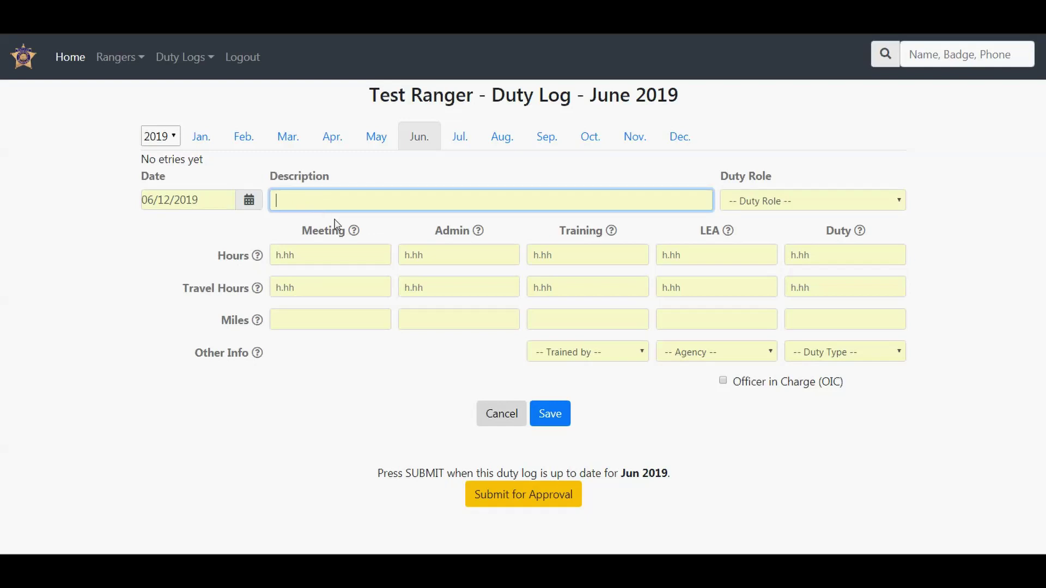
text(NCC Security)
click(771, 216)
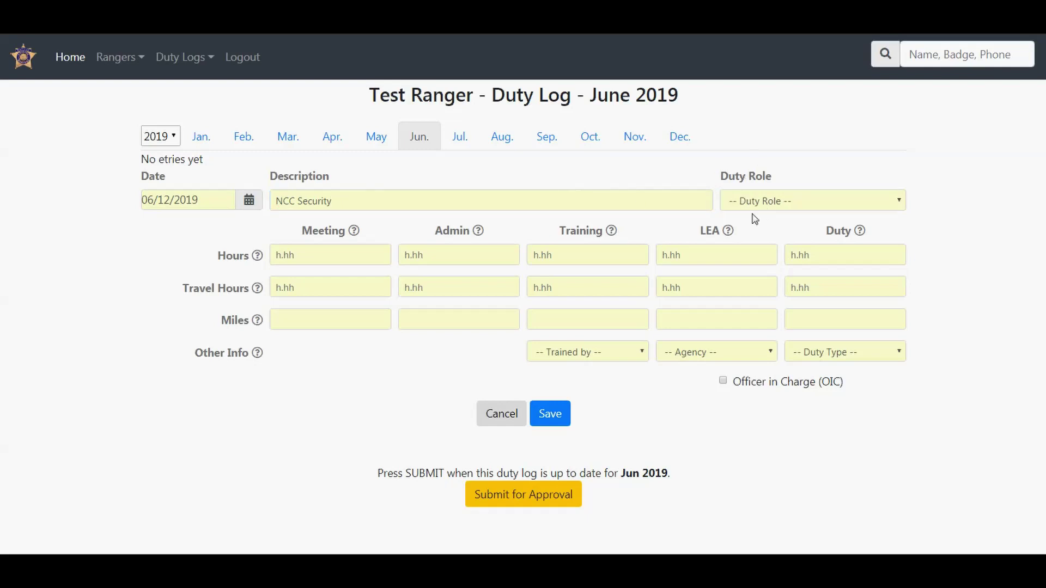
click(763, 199)
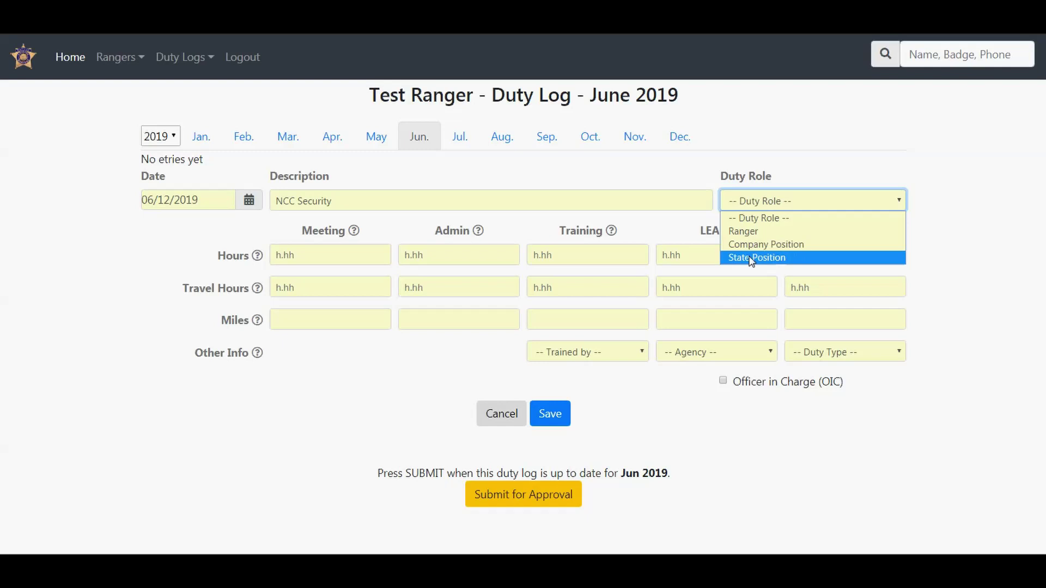
Set the duty role to Ranger with 5 duty hours, .75 travel hours and 30 miles
click(760, 231)
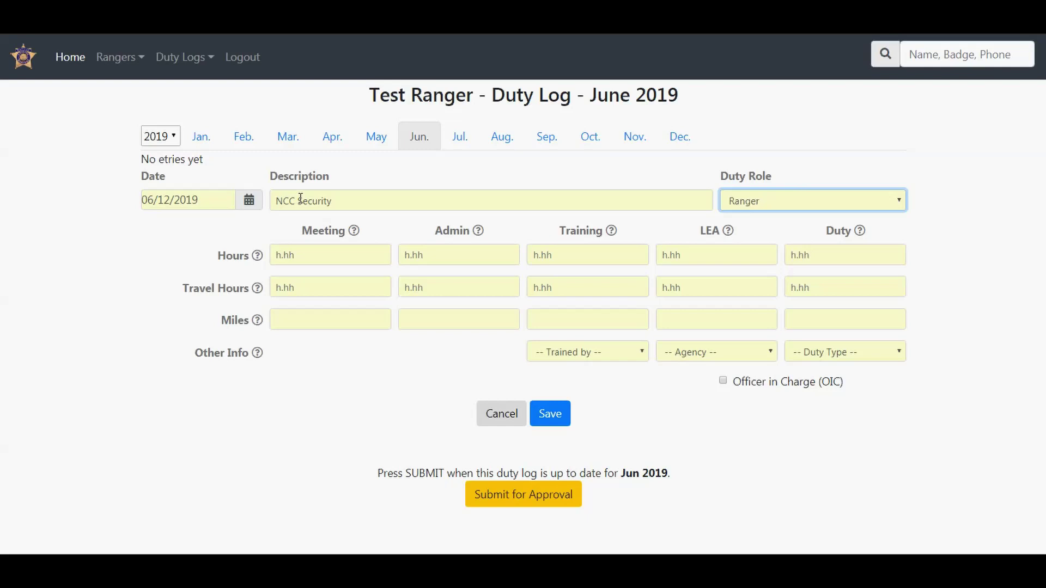
click(808, 255)
text(5)
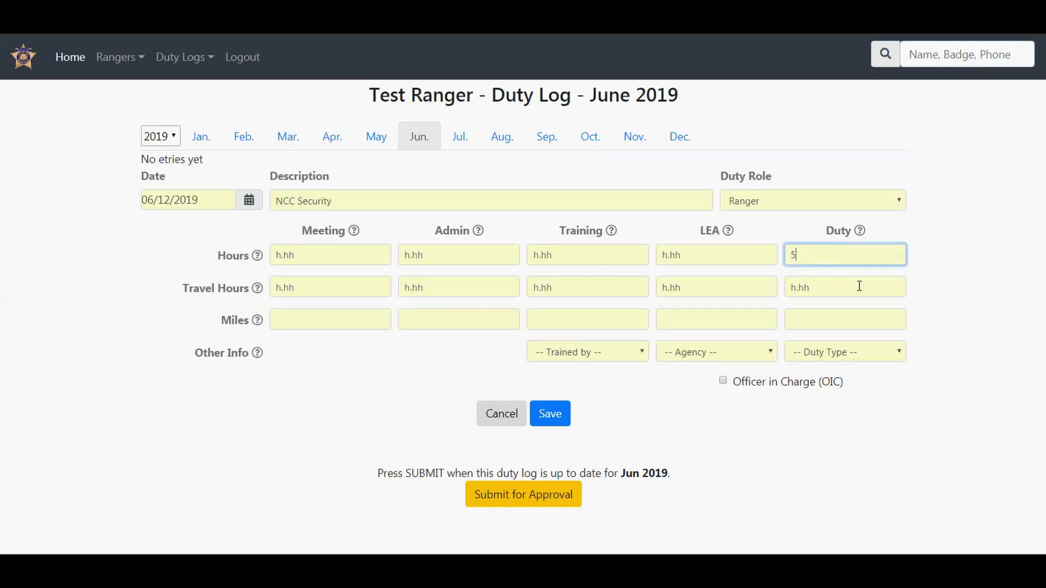
click(805, 289)
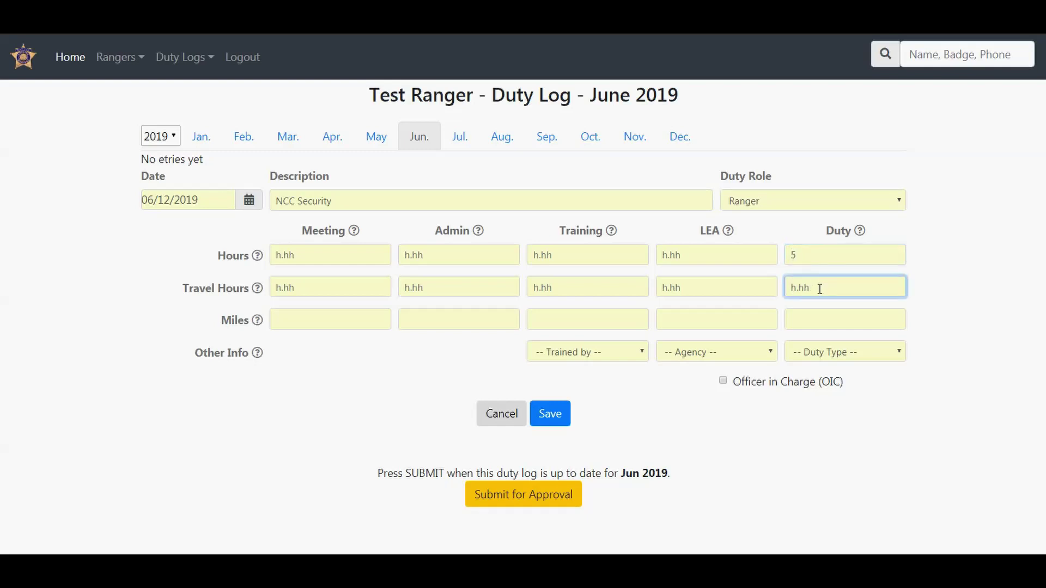
text(.75)
click(893, 321)
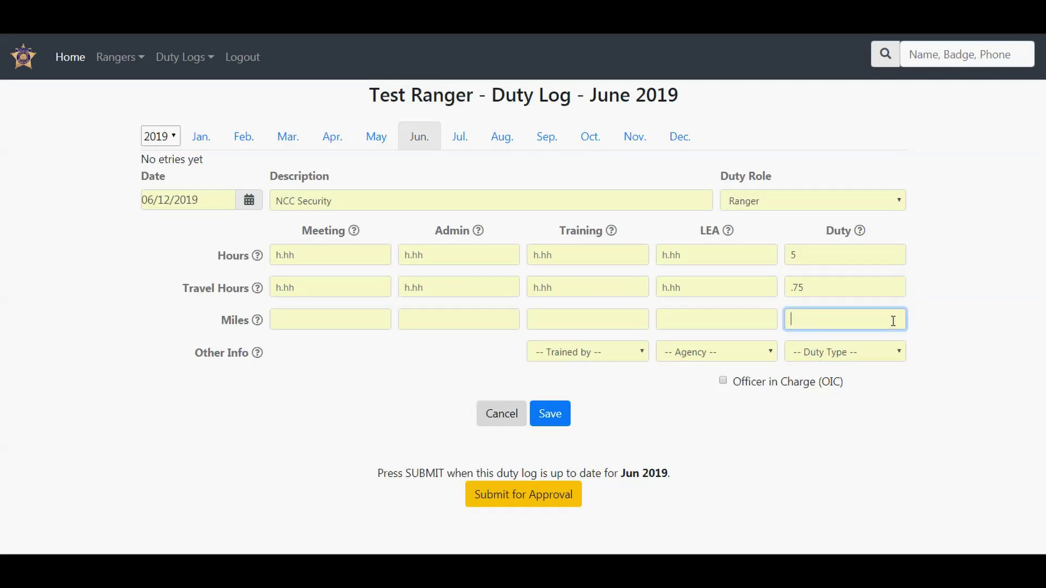
text(30)
Set the Duty Type to Compensated and save the NCC Security entry
click(837, 354)
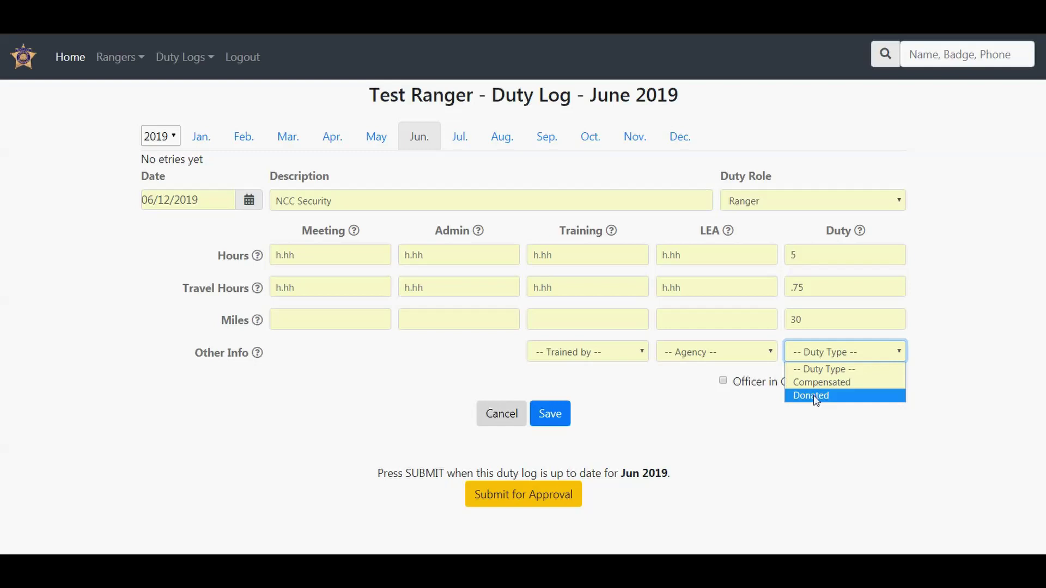
click(831, 386)
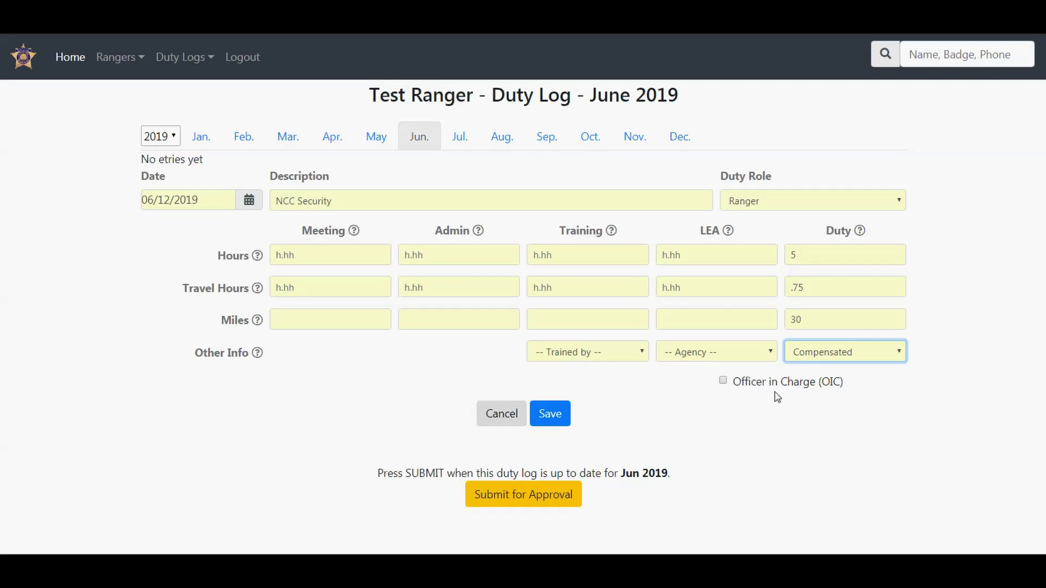
click(547, 413)
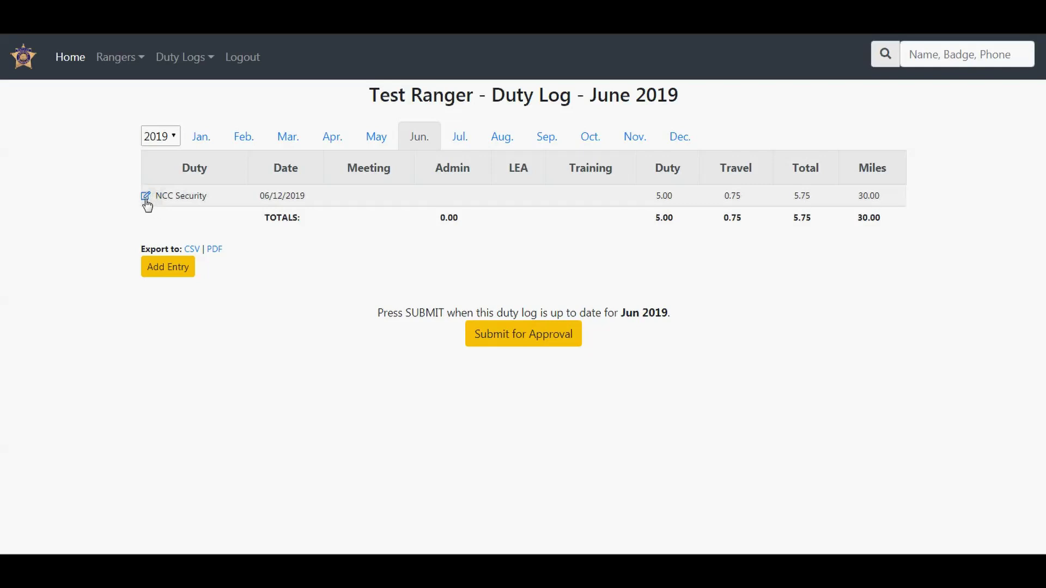
Edit the NCC Security entry, replacing its 0.75 travel hours with 1.2, and save
click(145, 198)
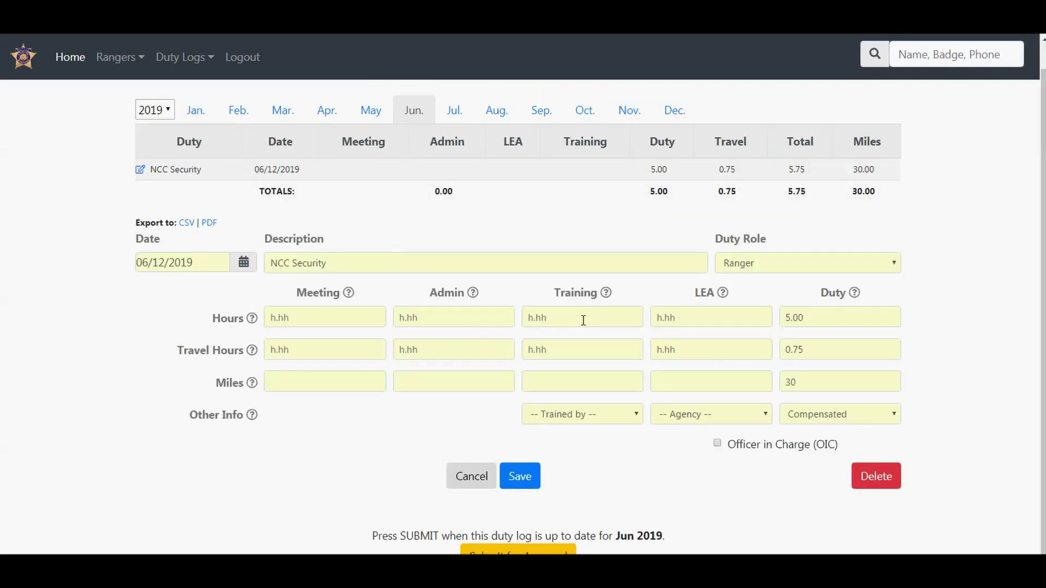
drag(818, 351, 773, 348)
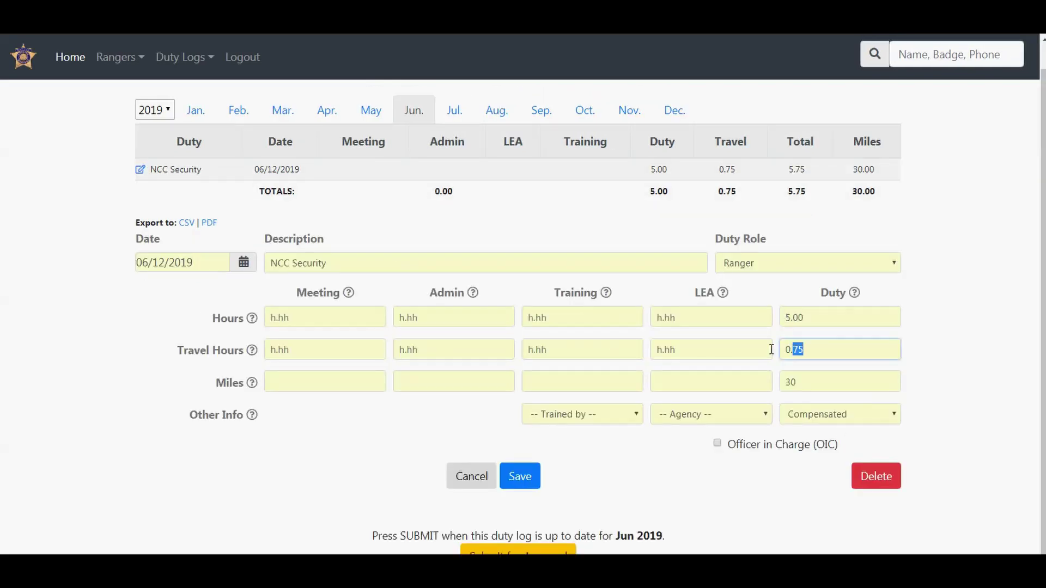
text(1.2)
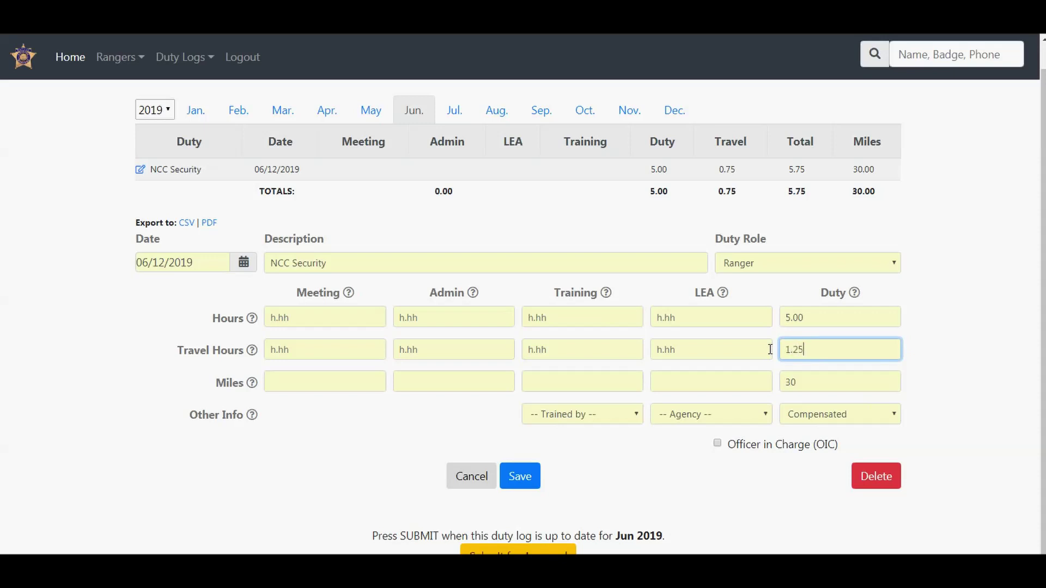
click(520, 477)
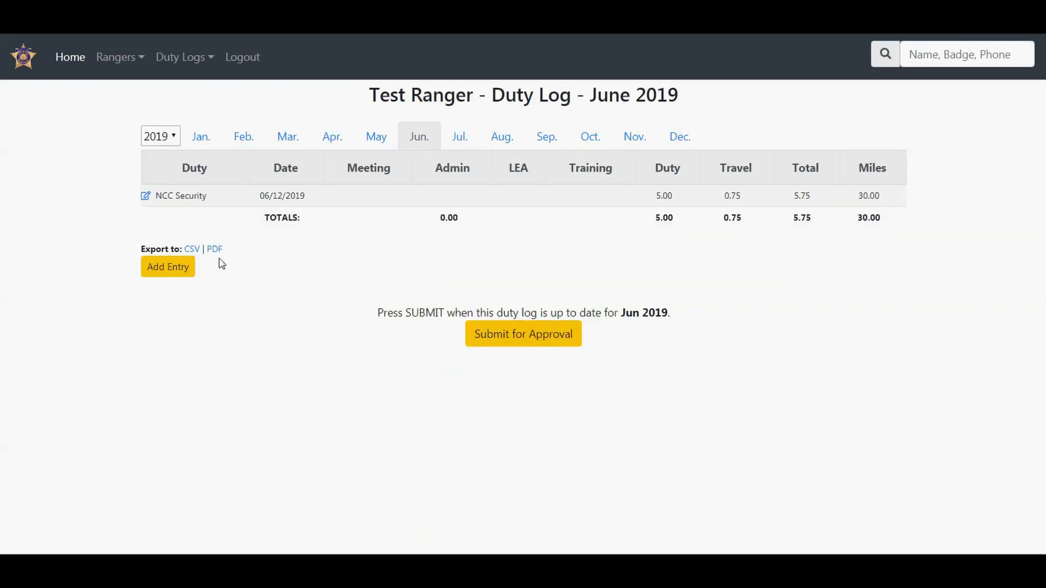
Start a 06/22/2019 entry described as 'Phoenix traffic control' with duty role Ranger
click(168, 272)
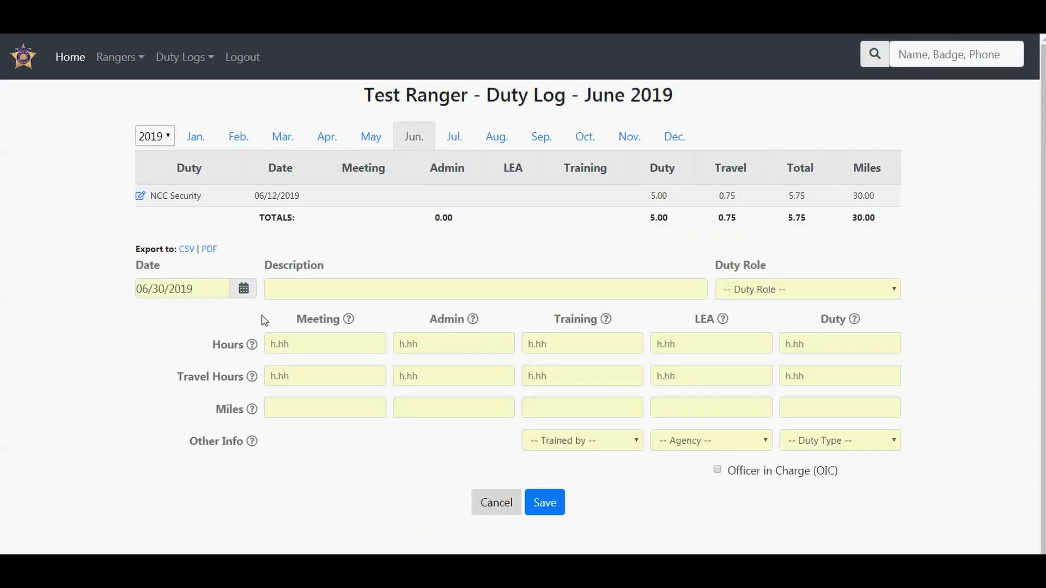
click(243, 289)
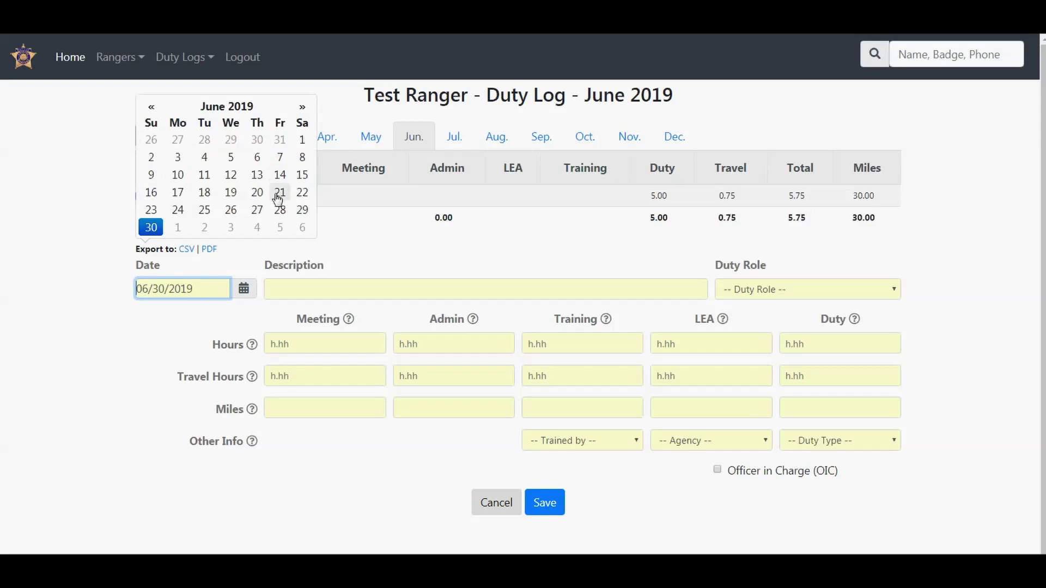
click(301, 193)
click(322, 289)
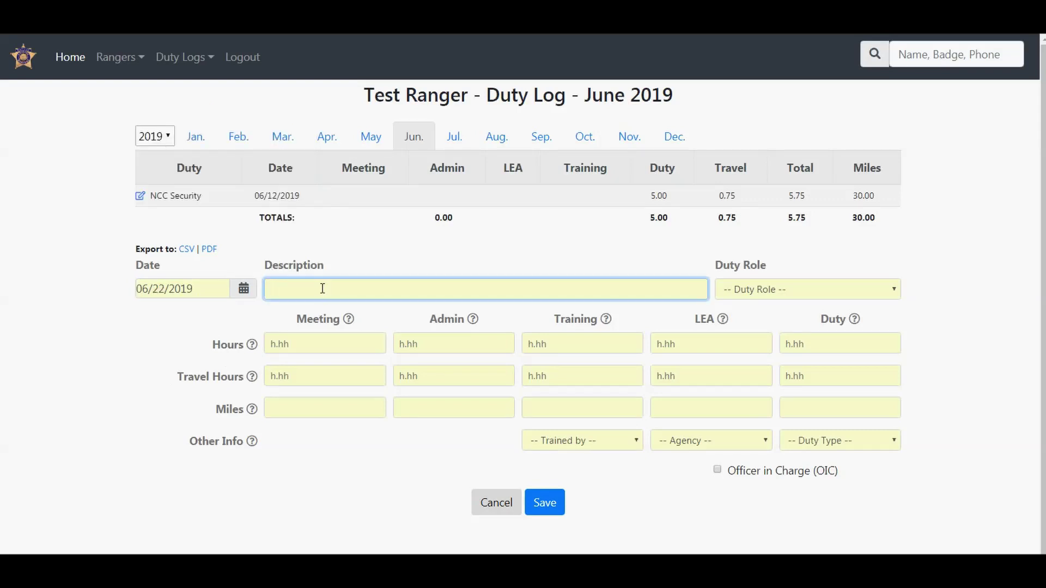
text(Phoenix traffic control)
click(794, 296)
click(765, 320)
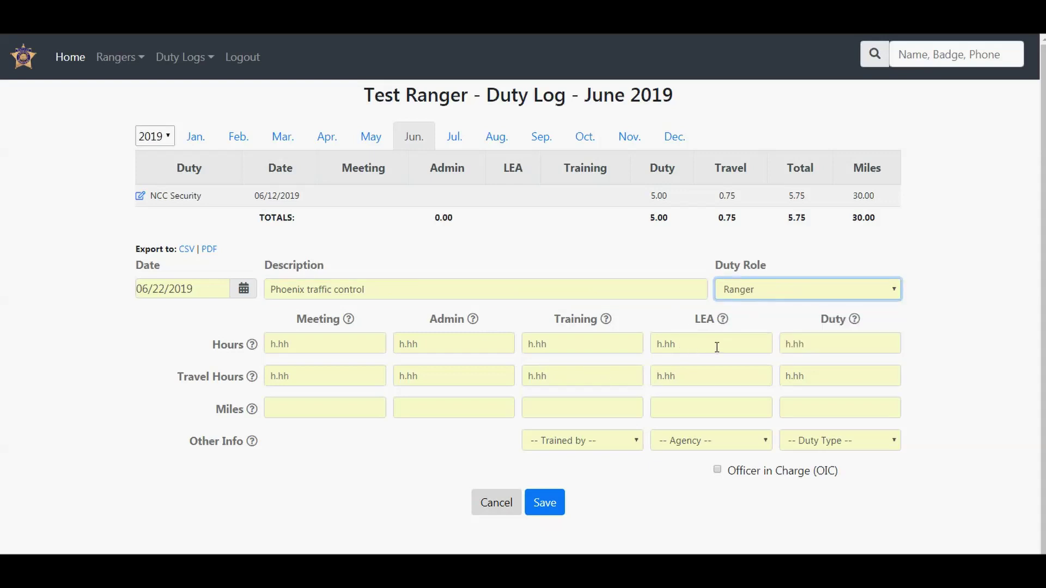
Enter 3 LEA hours, .5 LEA travel hours, 10 miles, agency Phoenix PD, and save the entry
click(699, 345)
text(3)
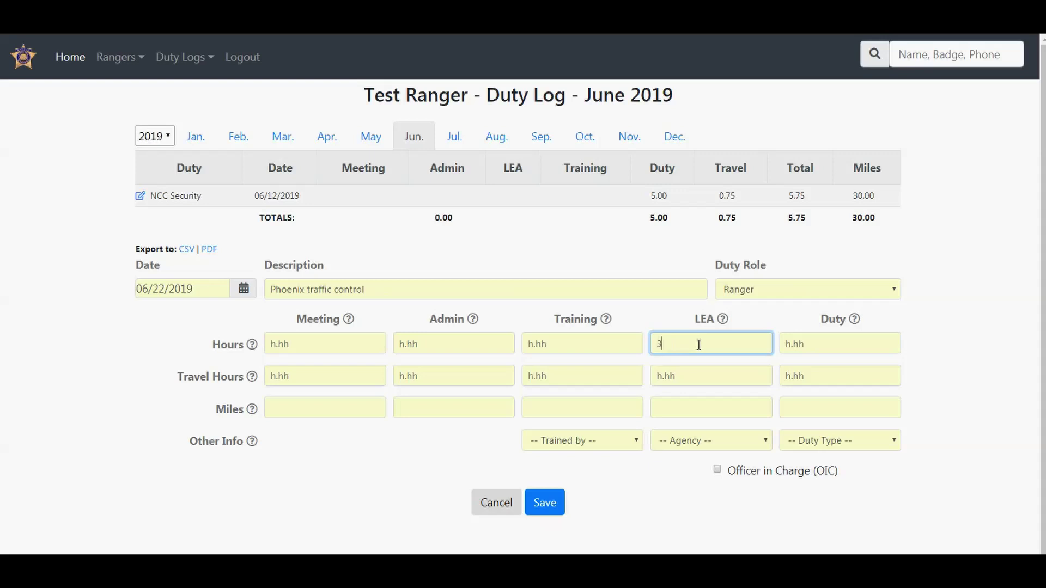
click(684, 380)
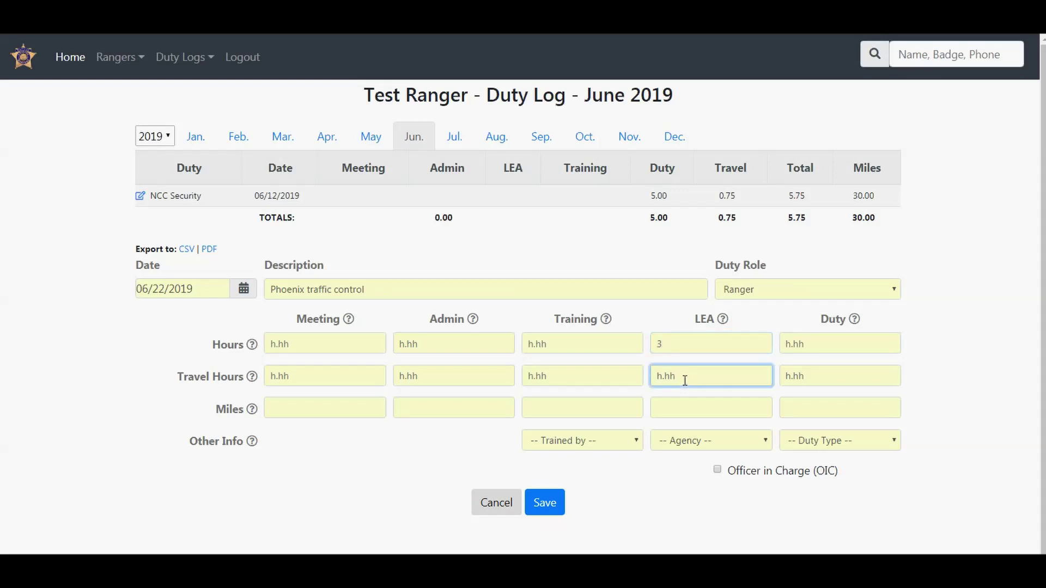
text(.5)
click(684, 406)
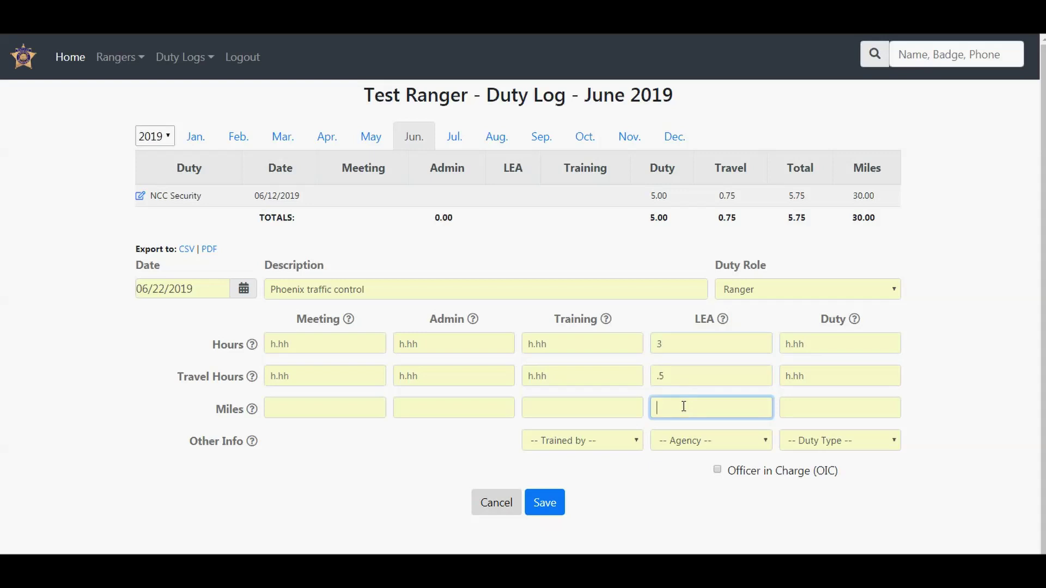
text(10)
click(691, 439)
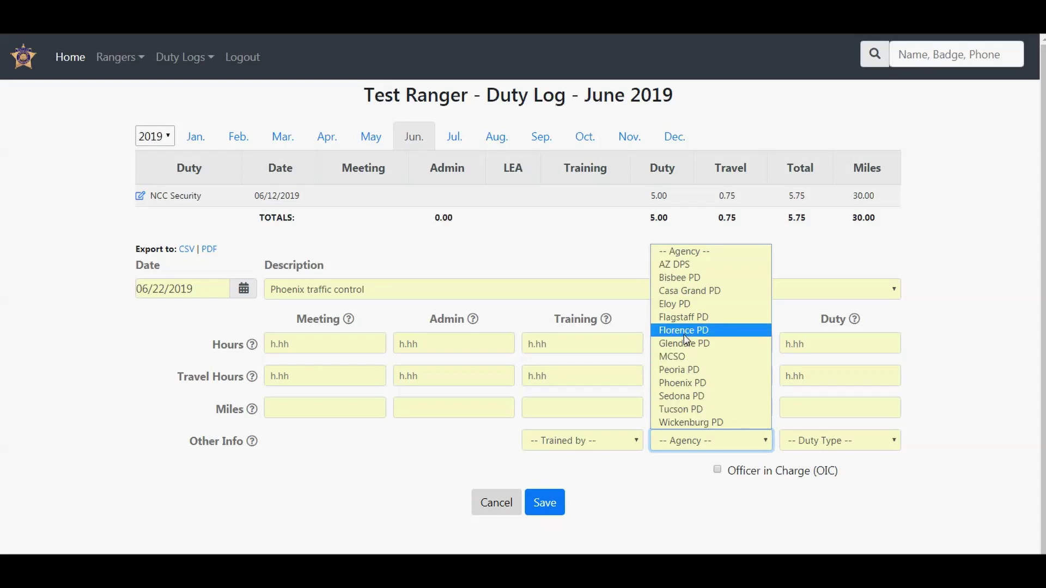
click(687, 383)
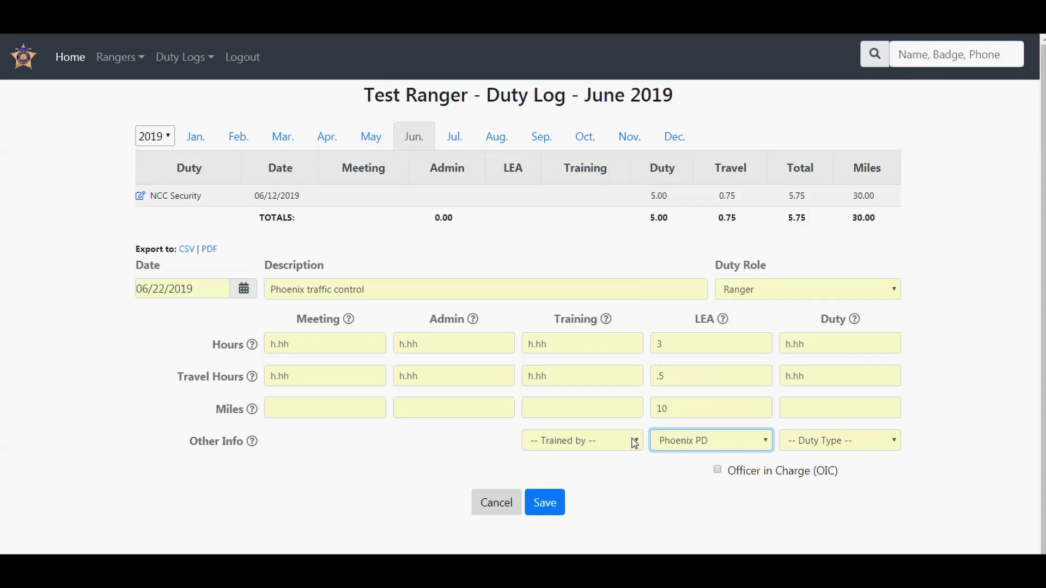
click(555, 509)
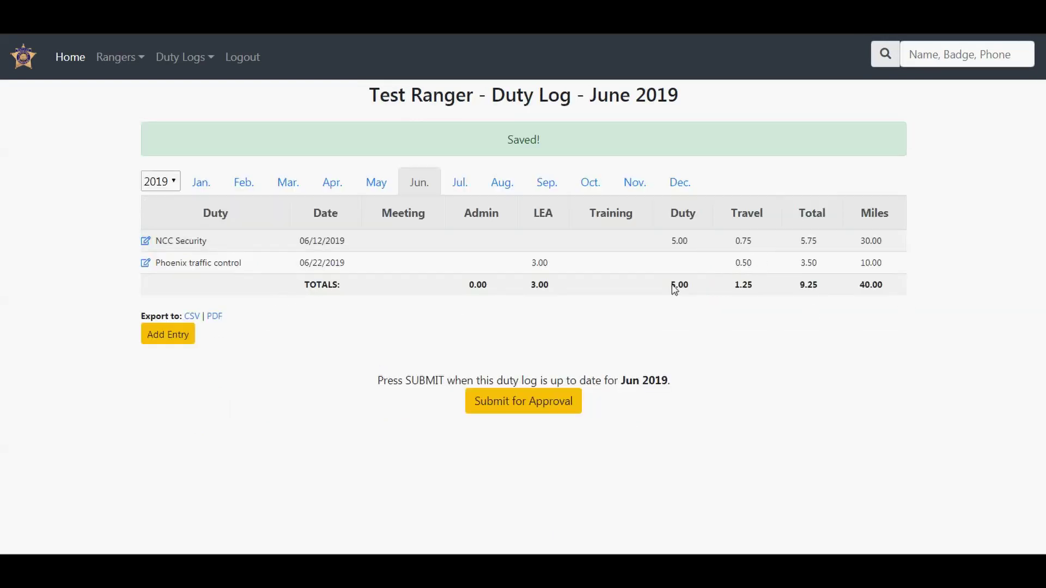
Start a 06/08/2019 entry described as 'Company Meeting and Training' with duty role Ranger
click(168, 289)
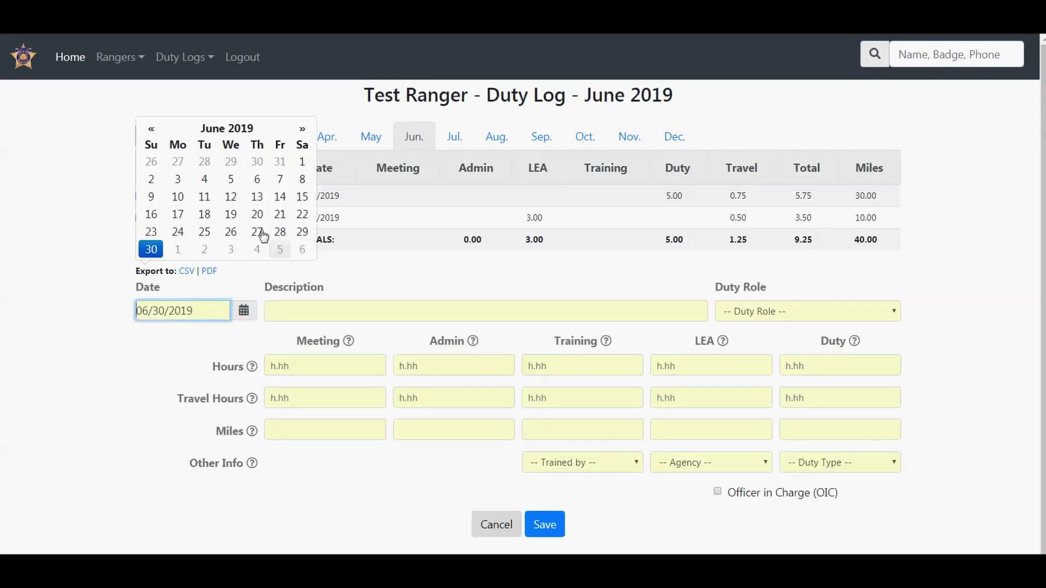
click(302, 179)
click(348, 309)
text(Compan)
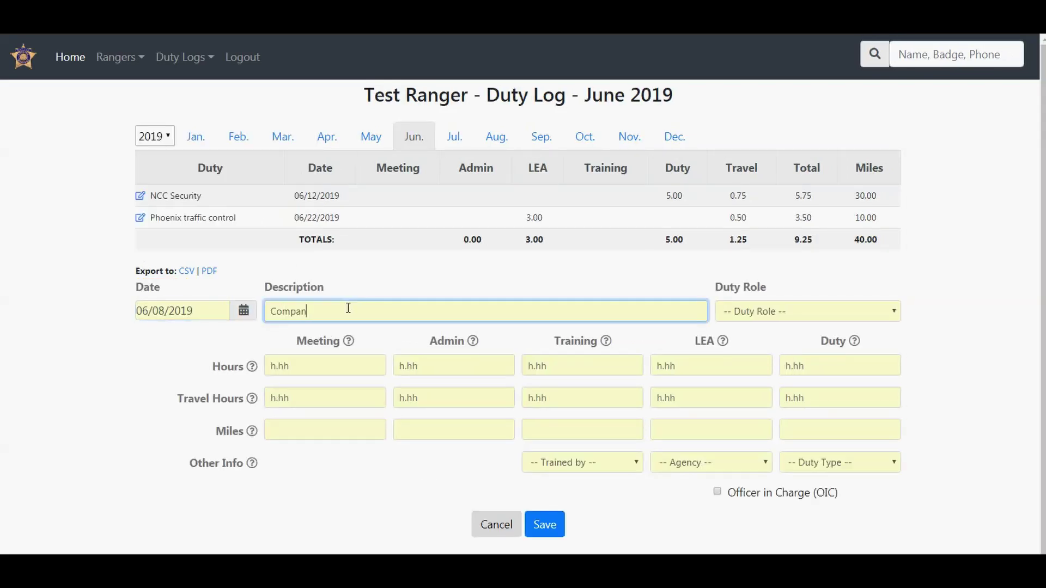
text(y Meeting and Training)
click(785, 311)
click(779, 342)
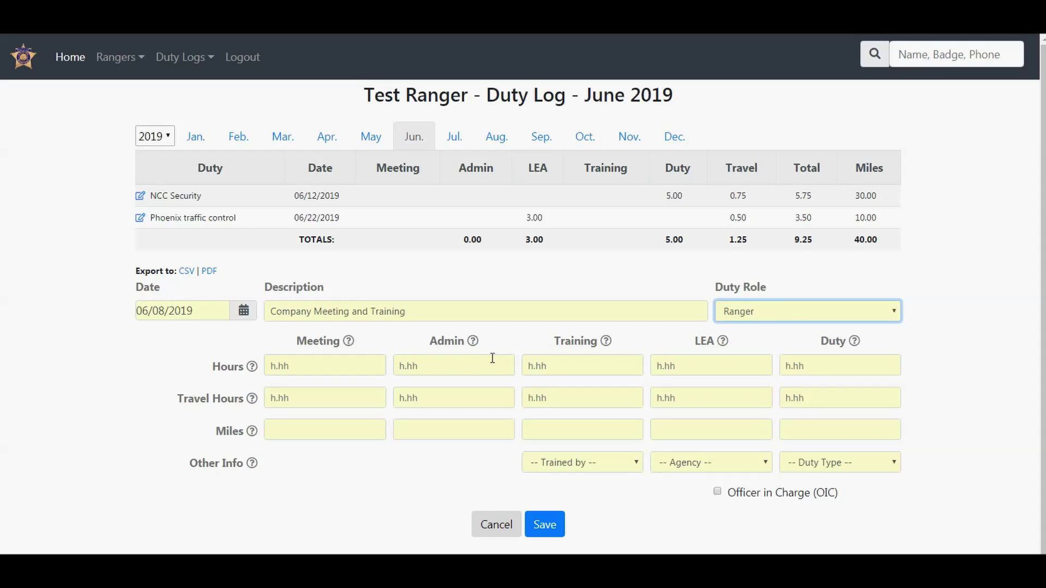
Enter .5 admin hours, 1 training hour, 2 meeting hours, and the meeting travel hours and miles
click(414, 372)
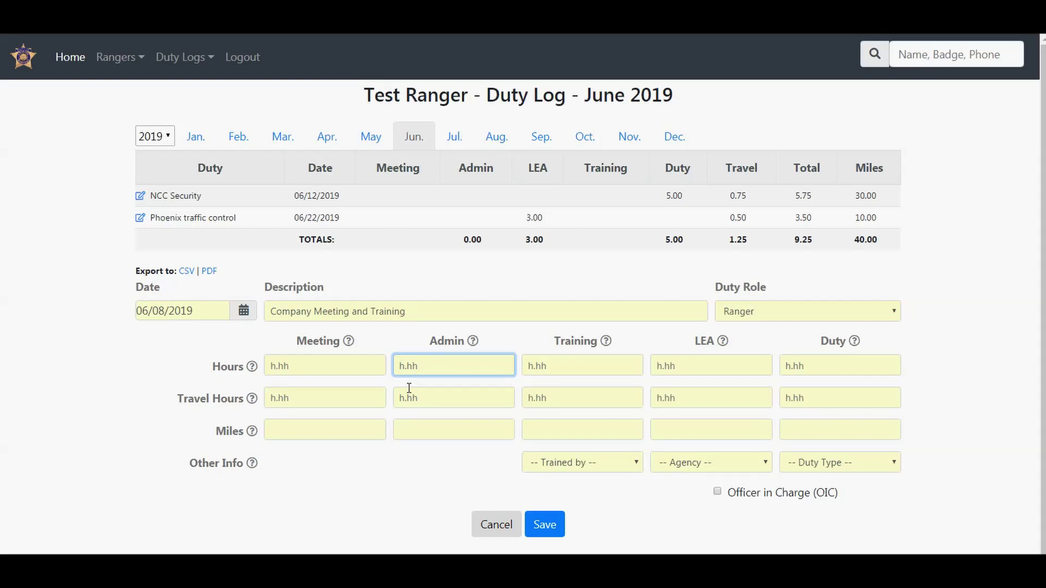
text(.5)
click(567, 365)
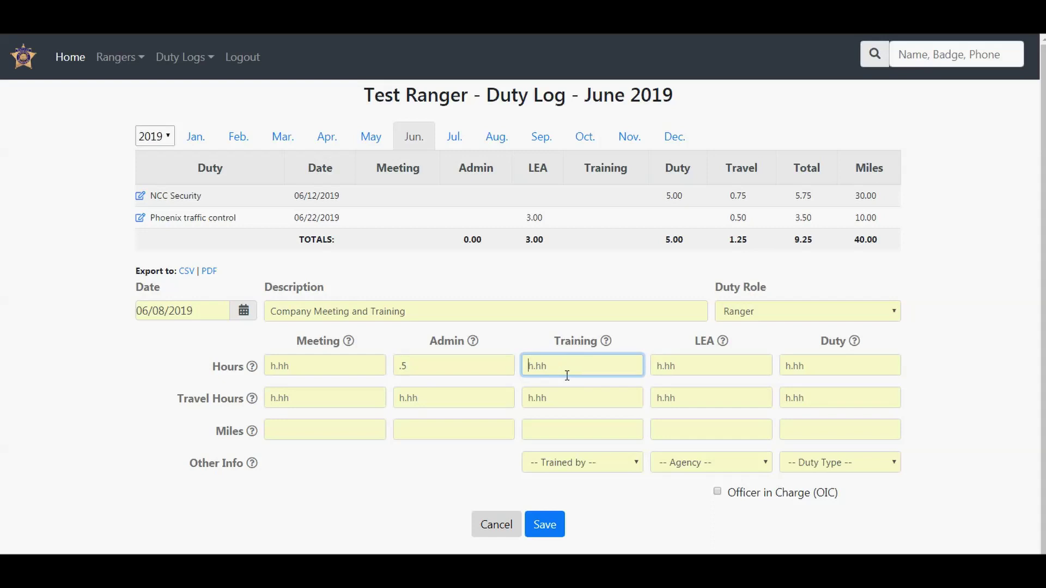
text(1)
click(332, 366)
text(2)
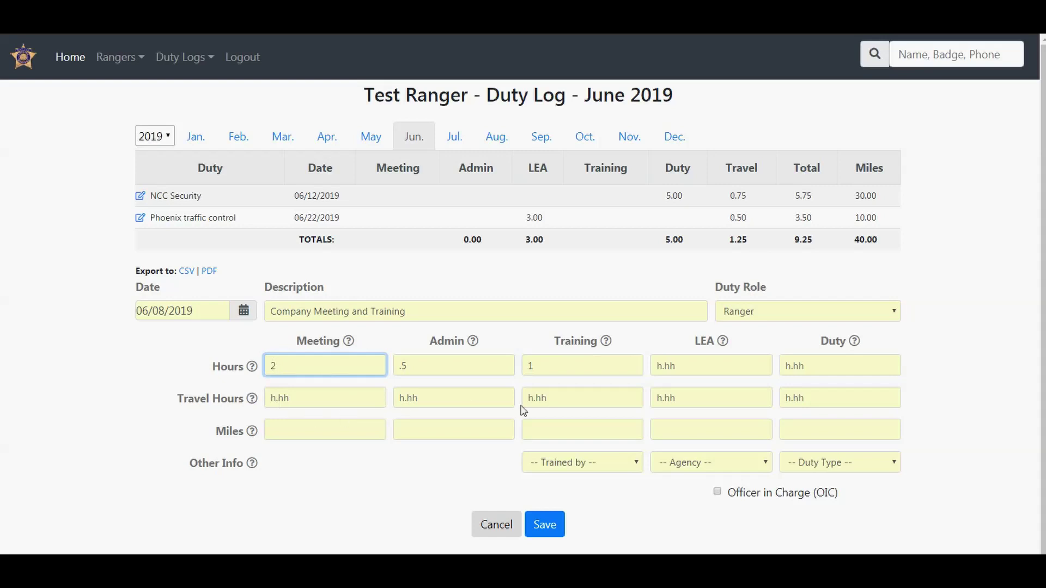
click(301, 398)
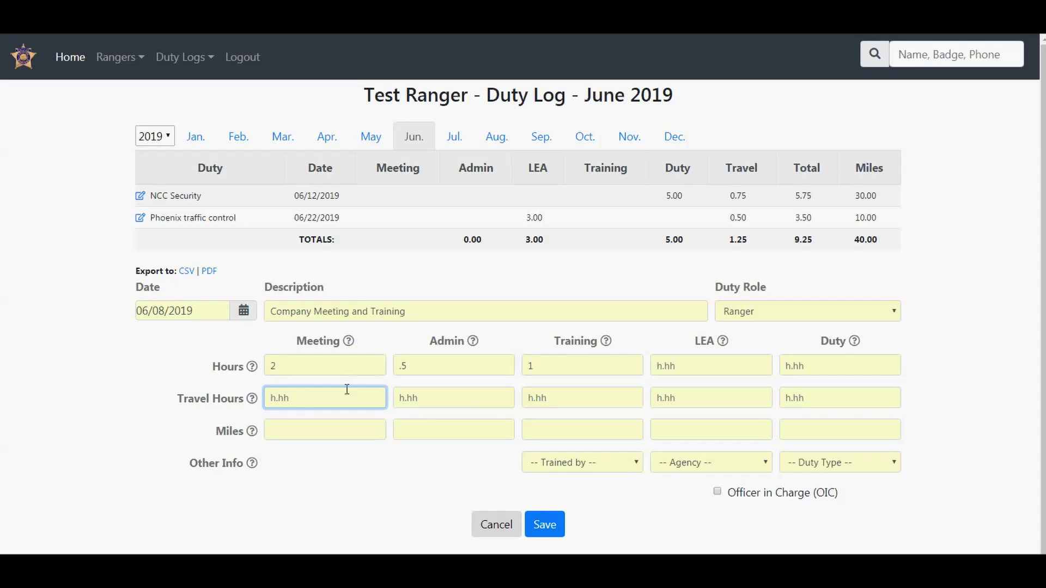
text(.25)
click(301, 435)
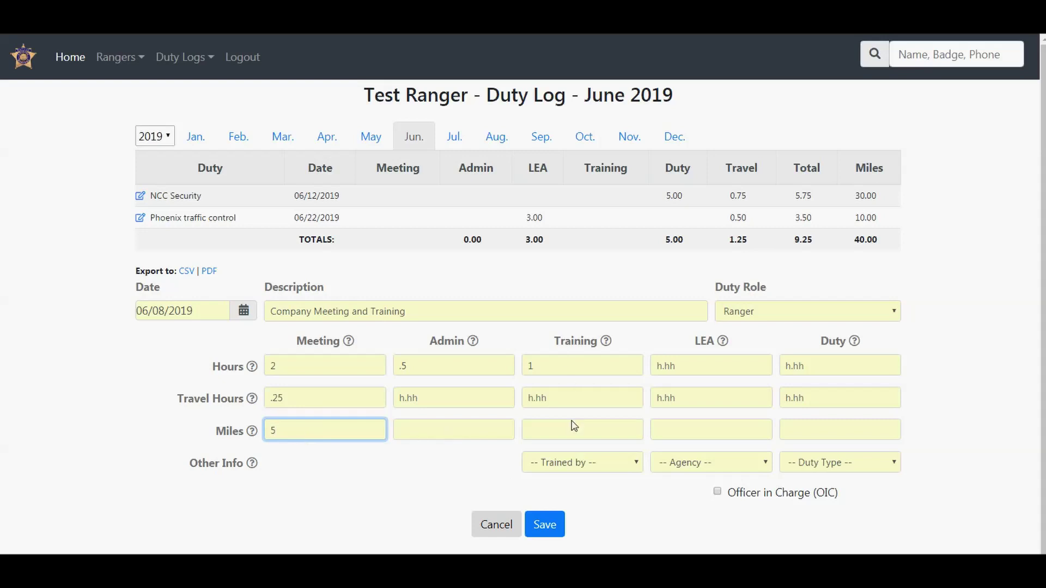
Set Trained by to Rangers and save the Company Meeting and Training entry
click(588, 470)
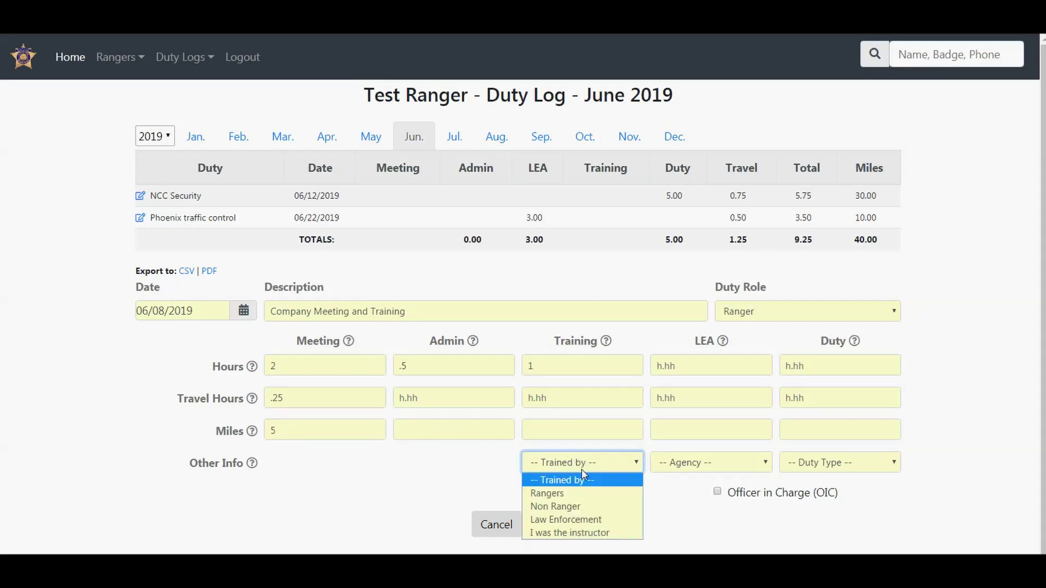
click(550, 495)
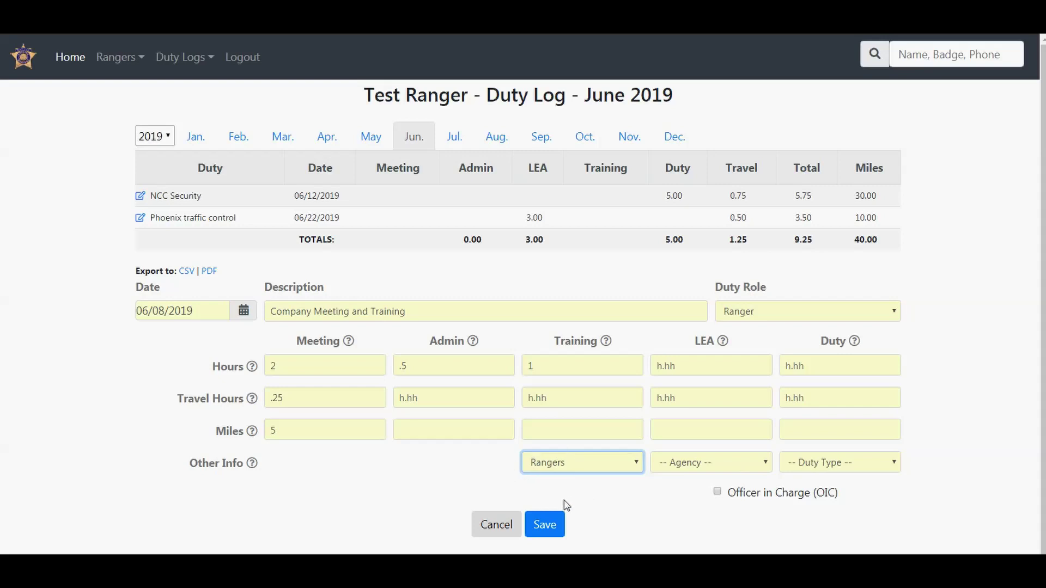
click(553, 525)
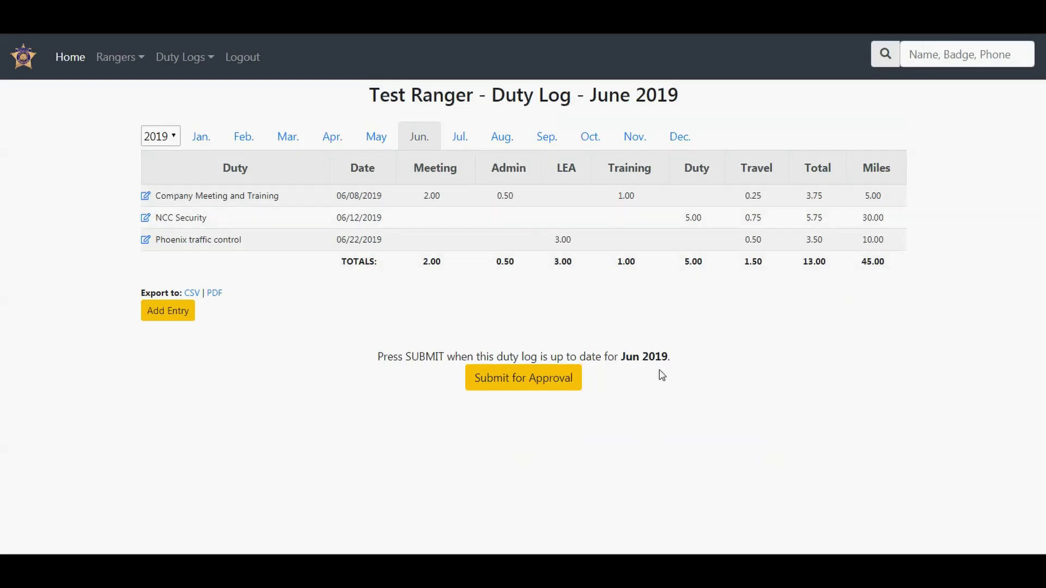
Delete the Phoenix traffic control entry from its edit form
click(146, 240)
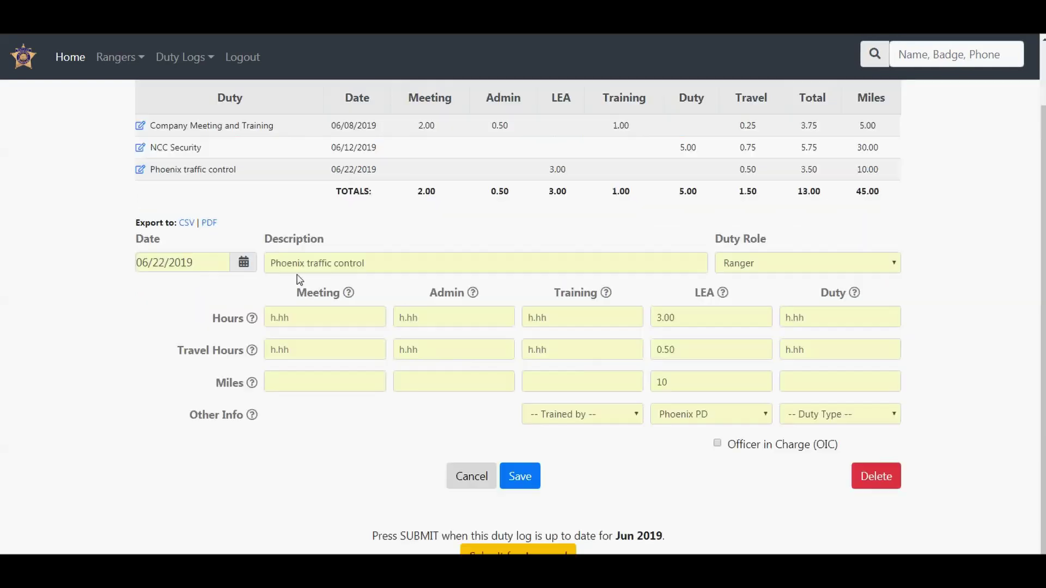
click(868, 477)
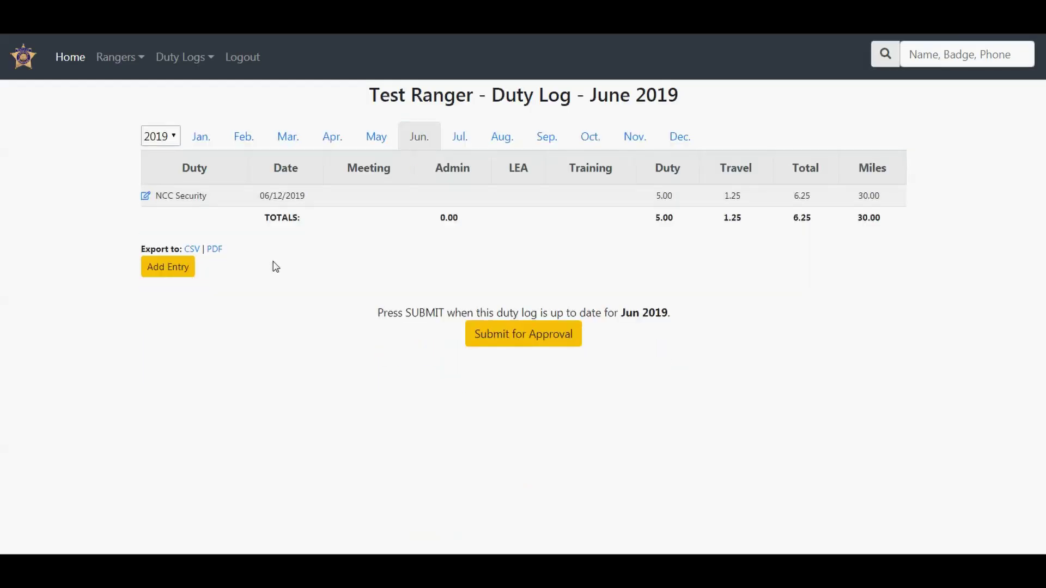
click(520, 347)
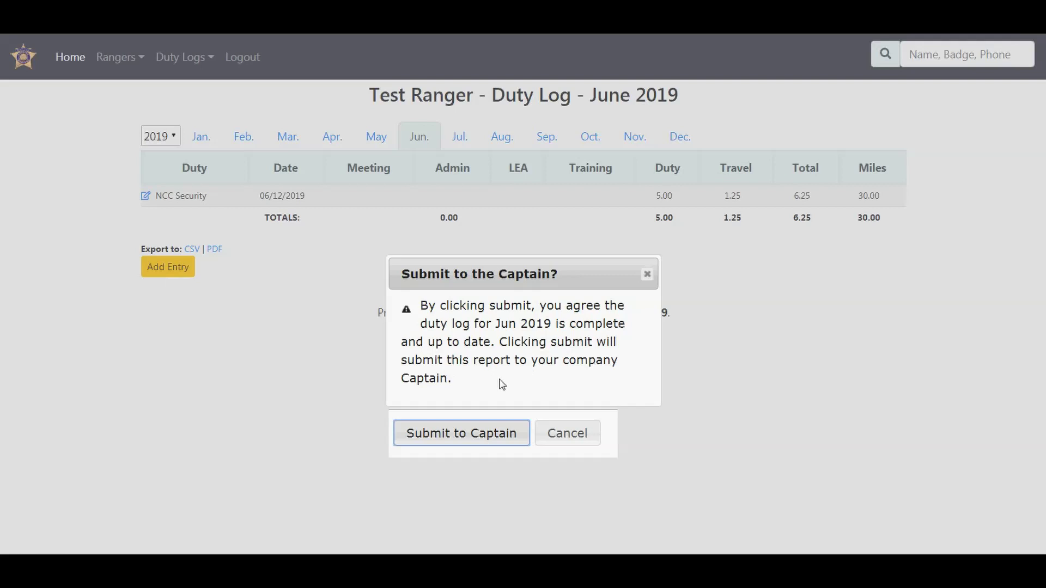
click(553, 433)
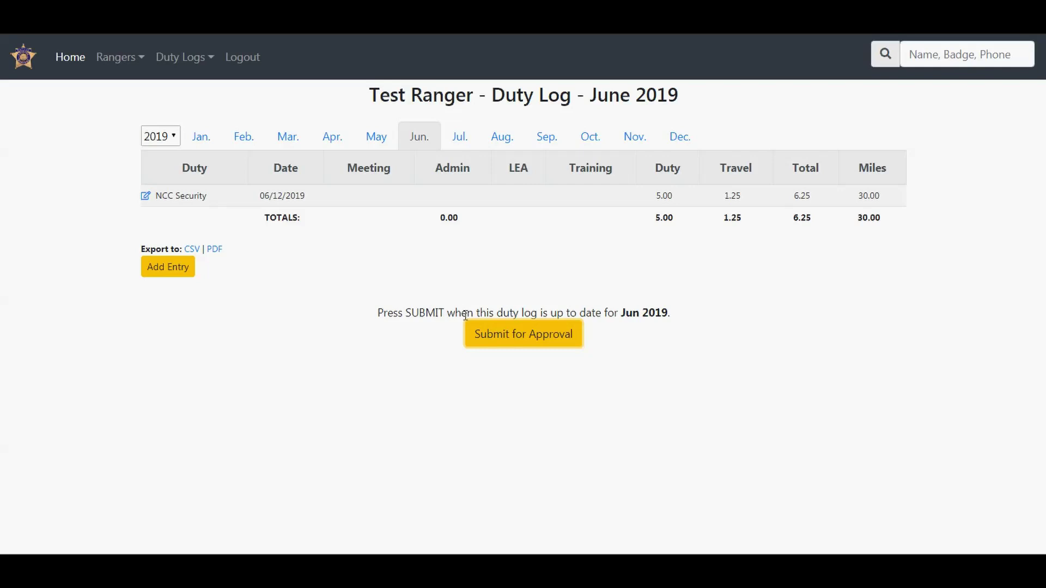
click(478, 333)
click(211, 256)
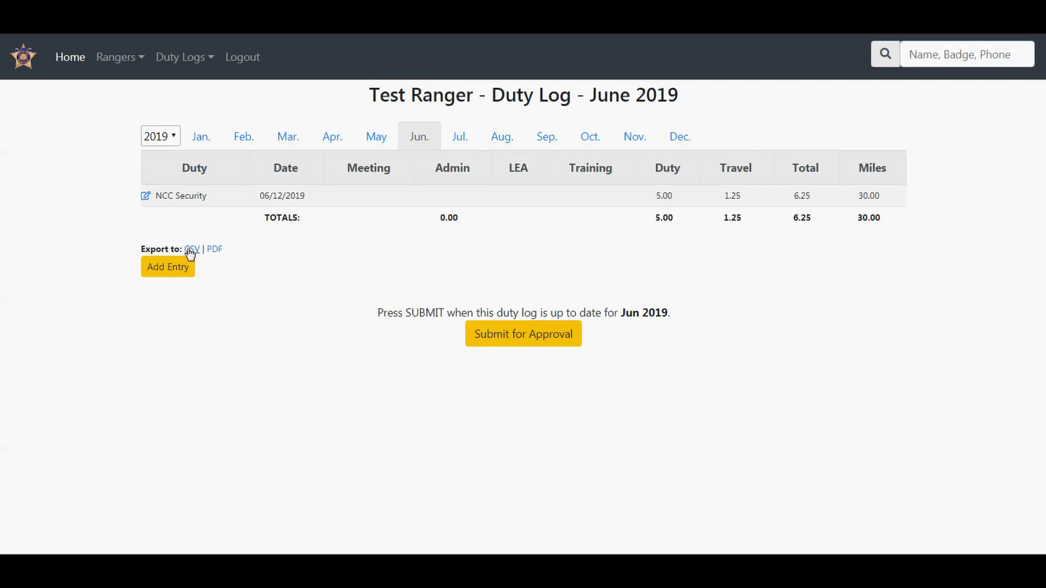
click(190, 251)
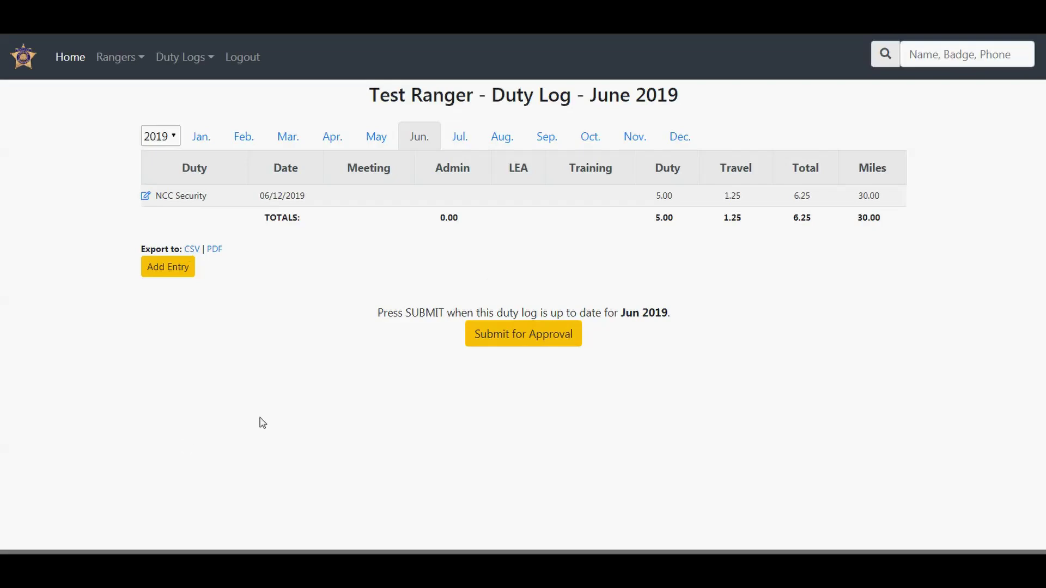